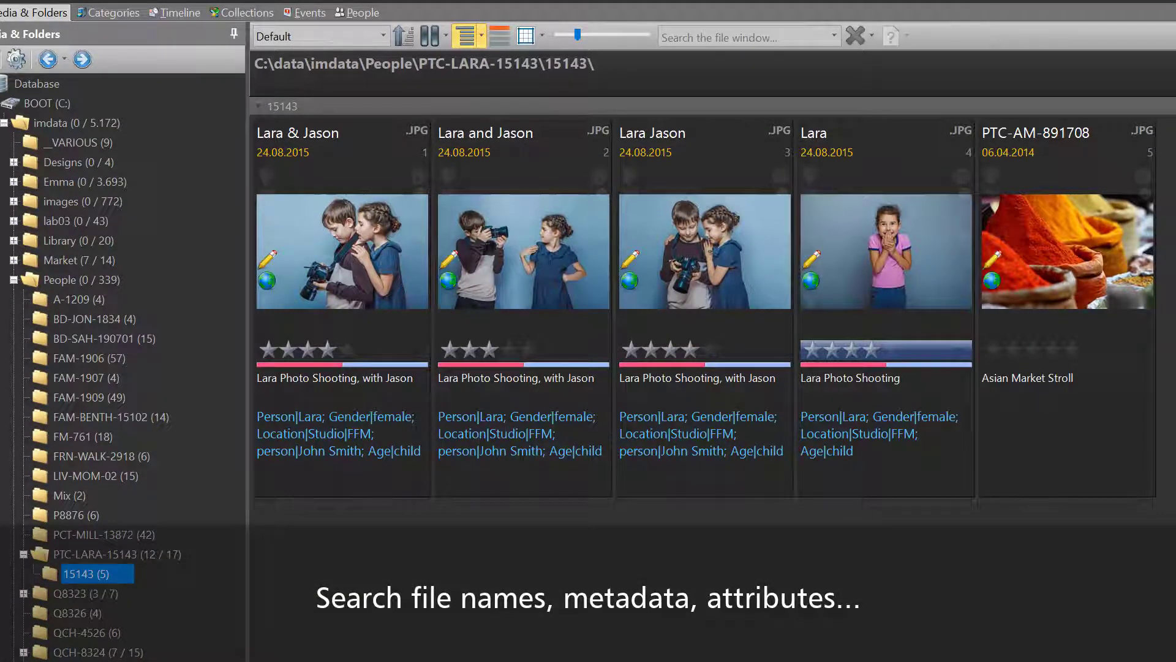
Step: Set the search bar's search scope to File Name from the search options dropdown
left_click(870, 37)
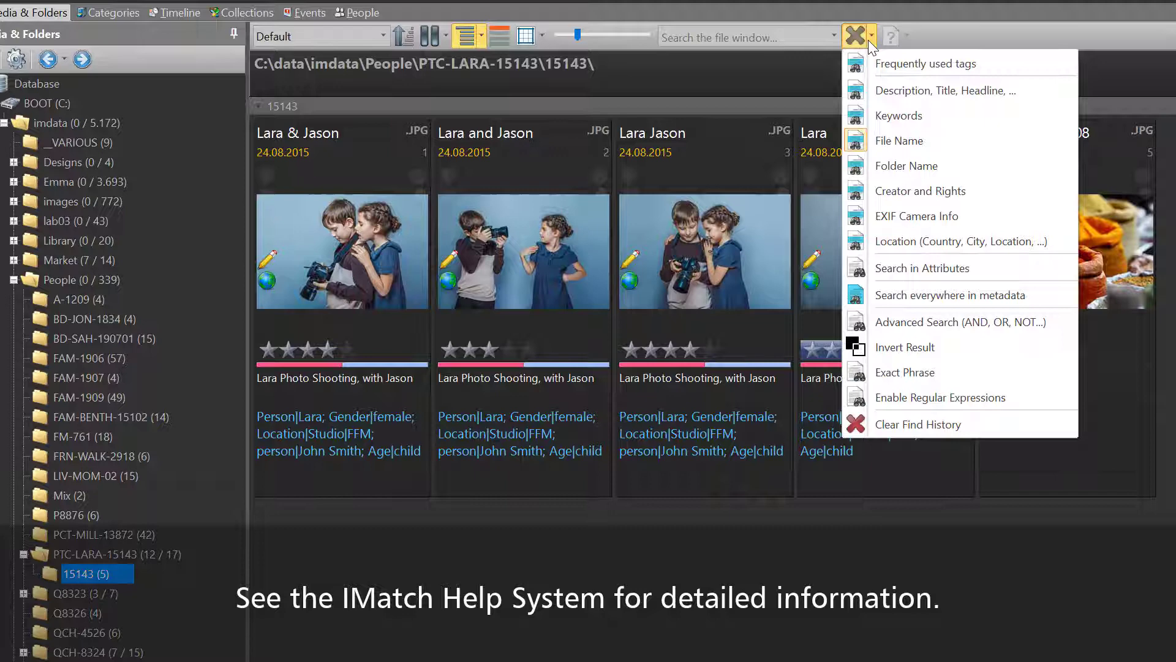
left_click(954, 147)
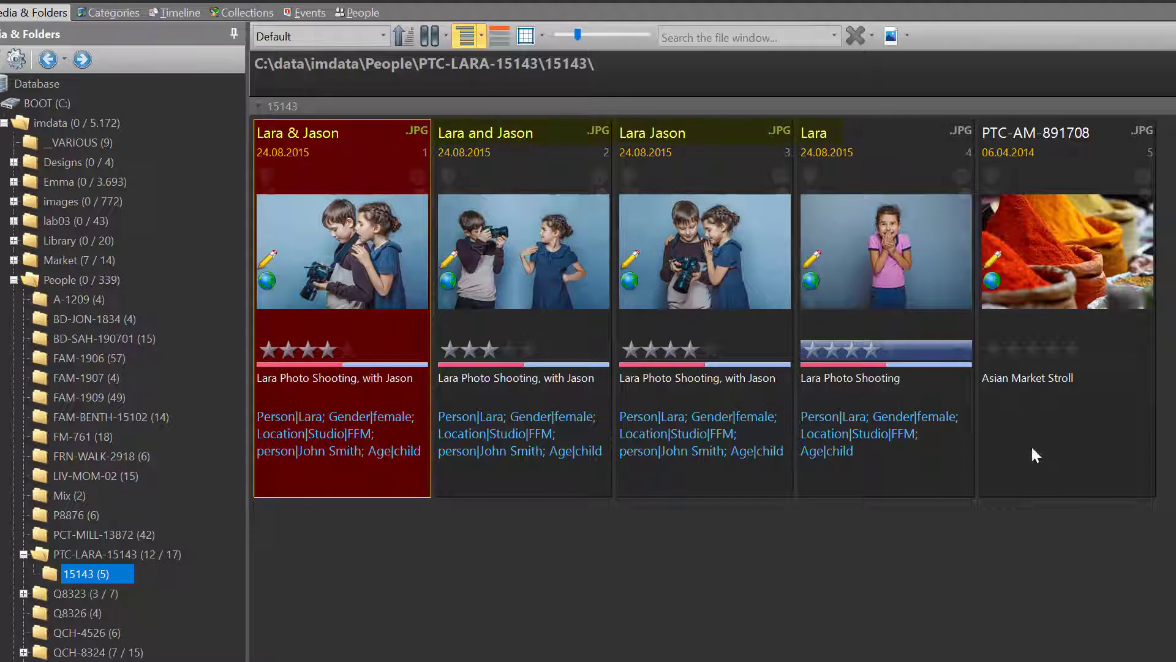
left_click(872, 37)
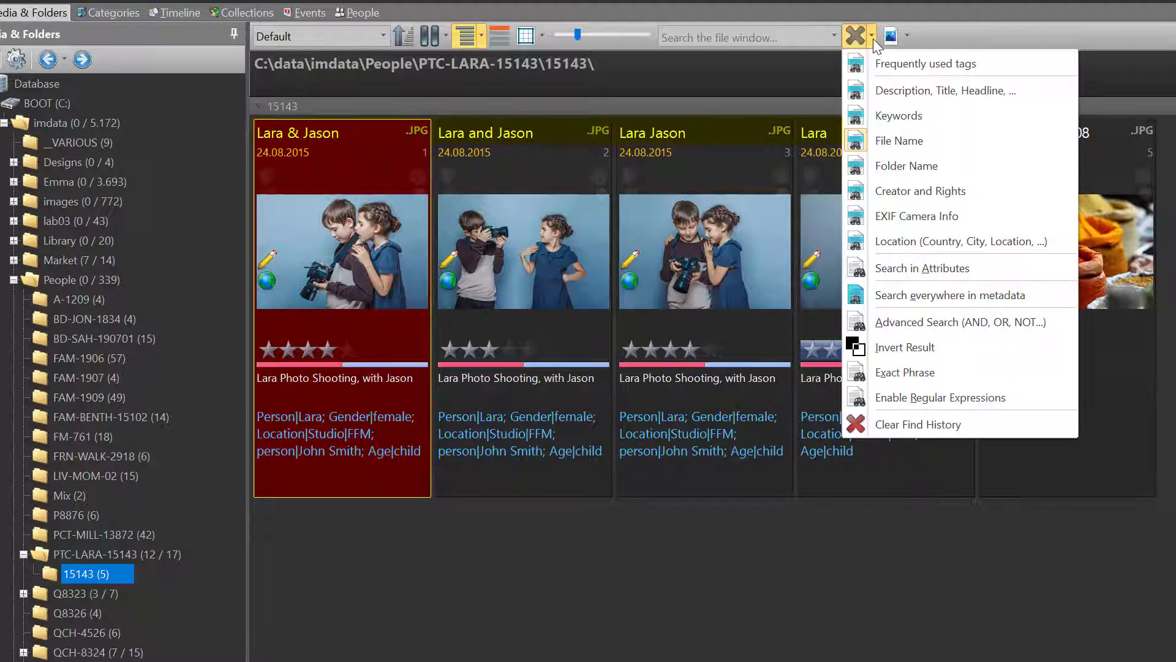
Step: Filter file names for 'Lara', then replace the term with 'Jason' to show three files
left_click(954, 148)
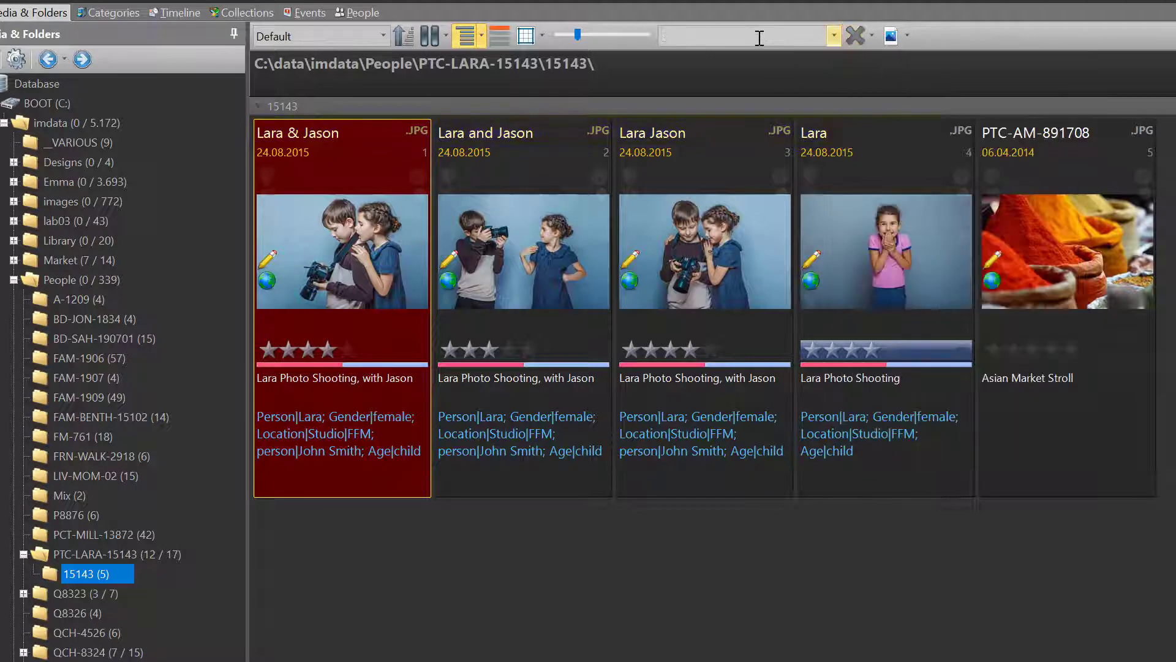
type("Lara")
key("Return")
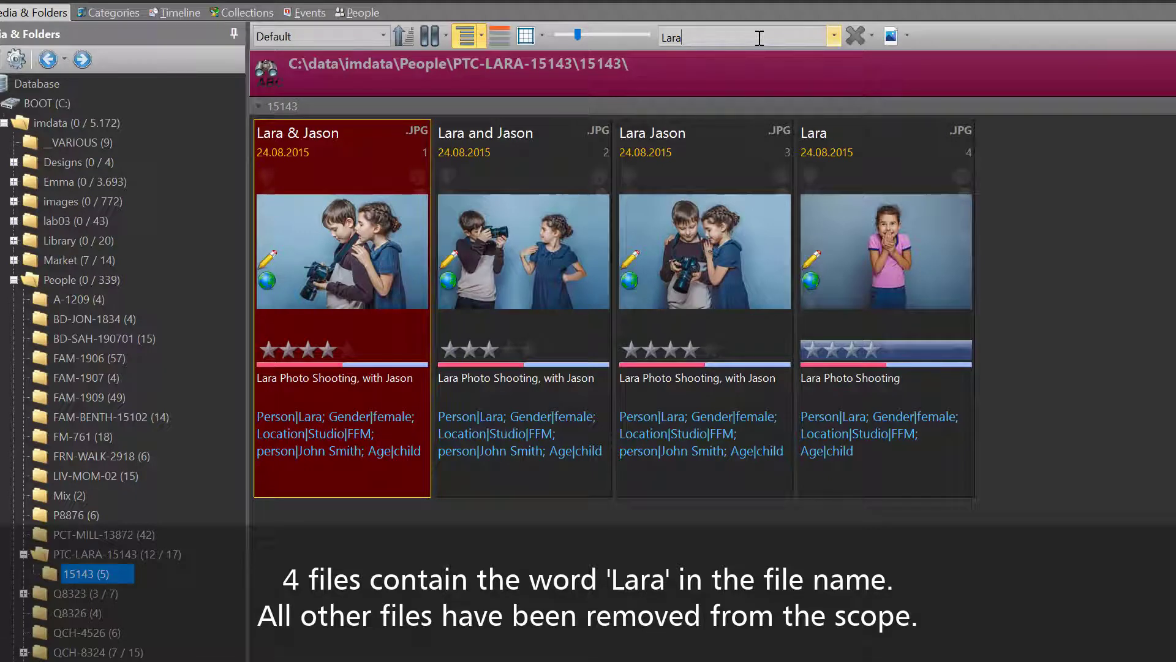
key("BackSpace")
key("BackSpace")
key("BackSpace")
key("BackSpace")
type("J")
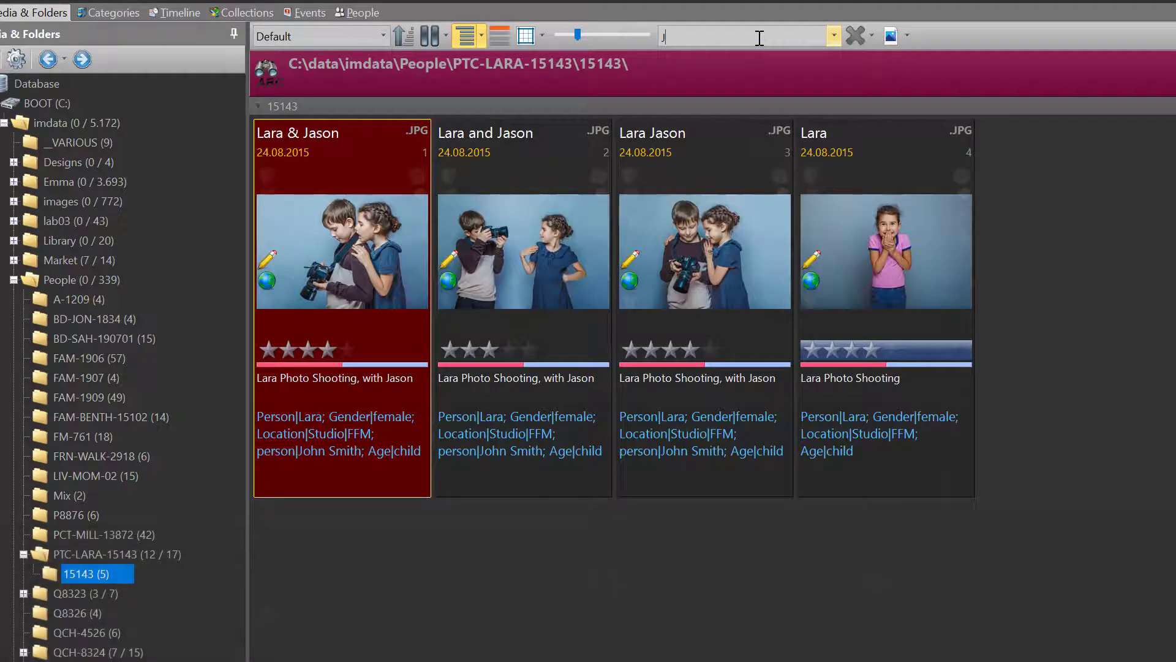
type("ason")
key("Return")
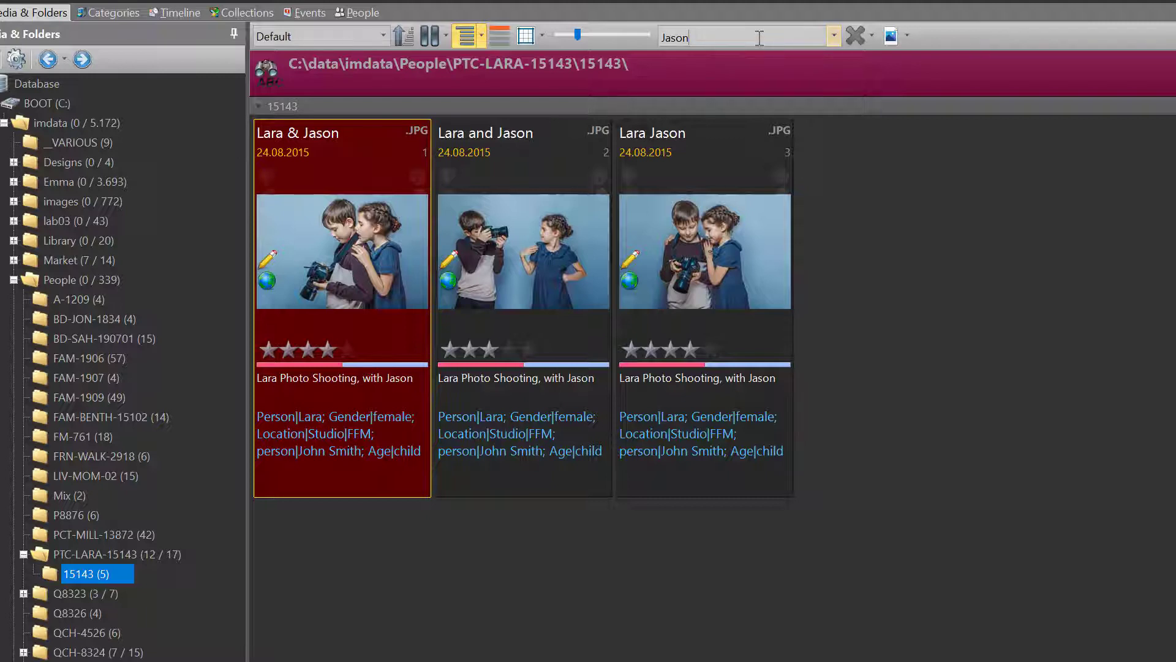
Step: Clear the filter, then run successive file-name searches for 'lara', 'jason' and 'paul'
left_click(851, 38)
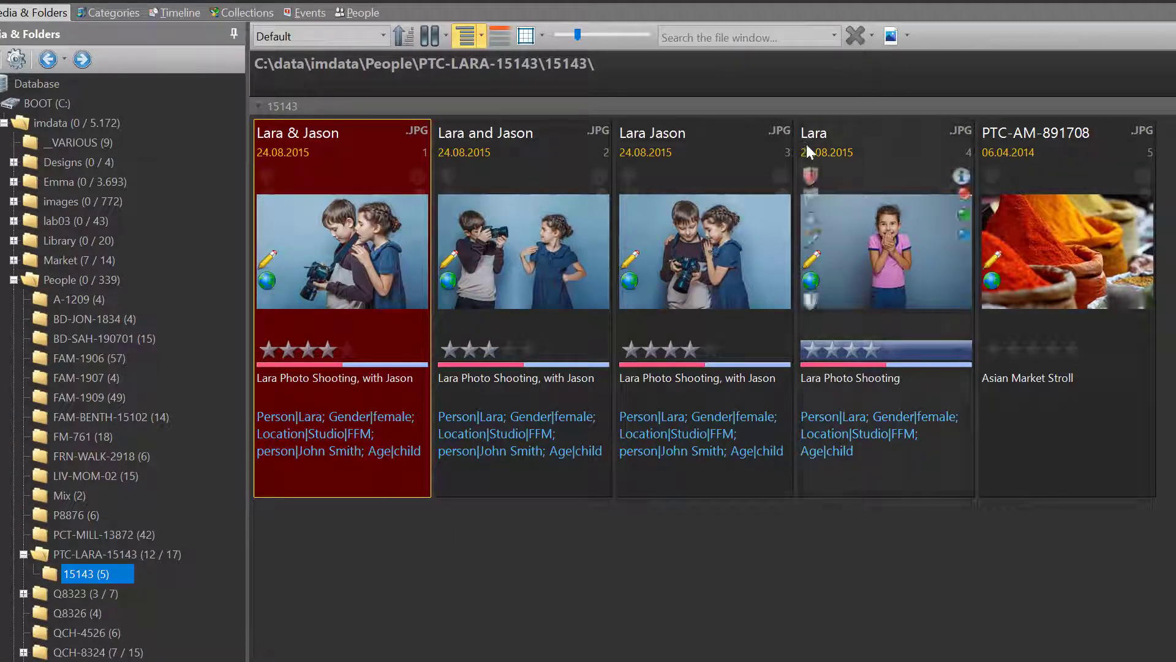
left_click(756, 32)
type("lara")
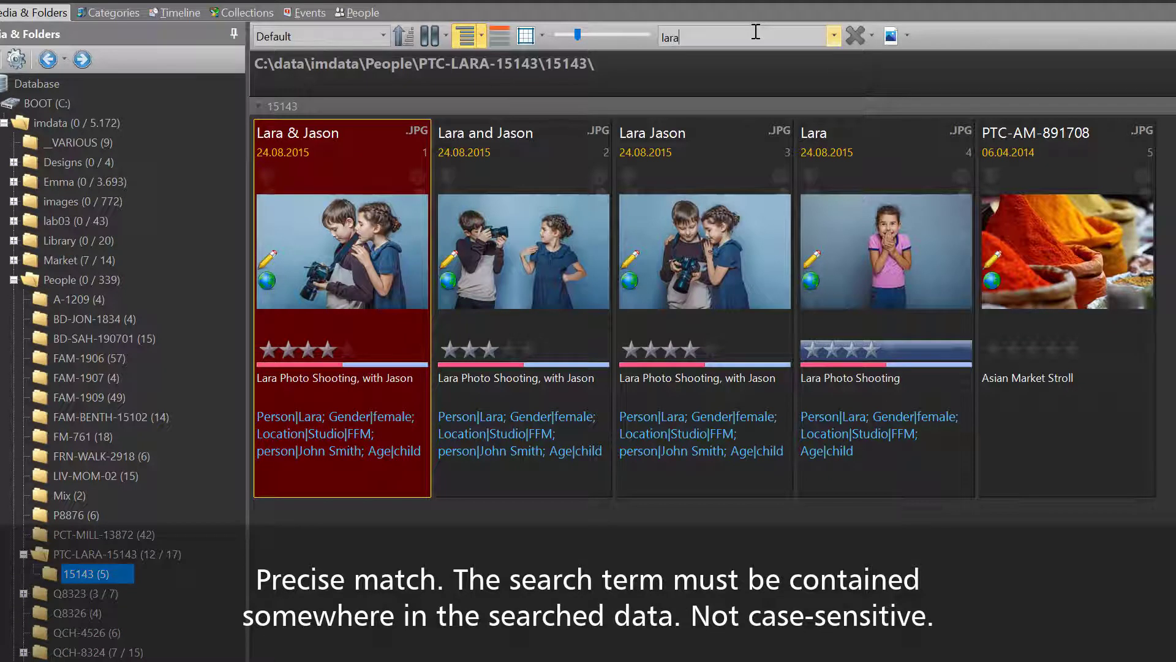
key("Return")
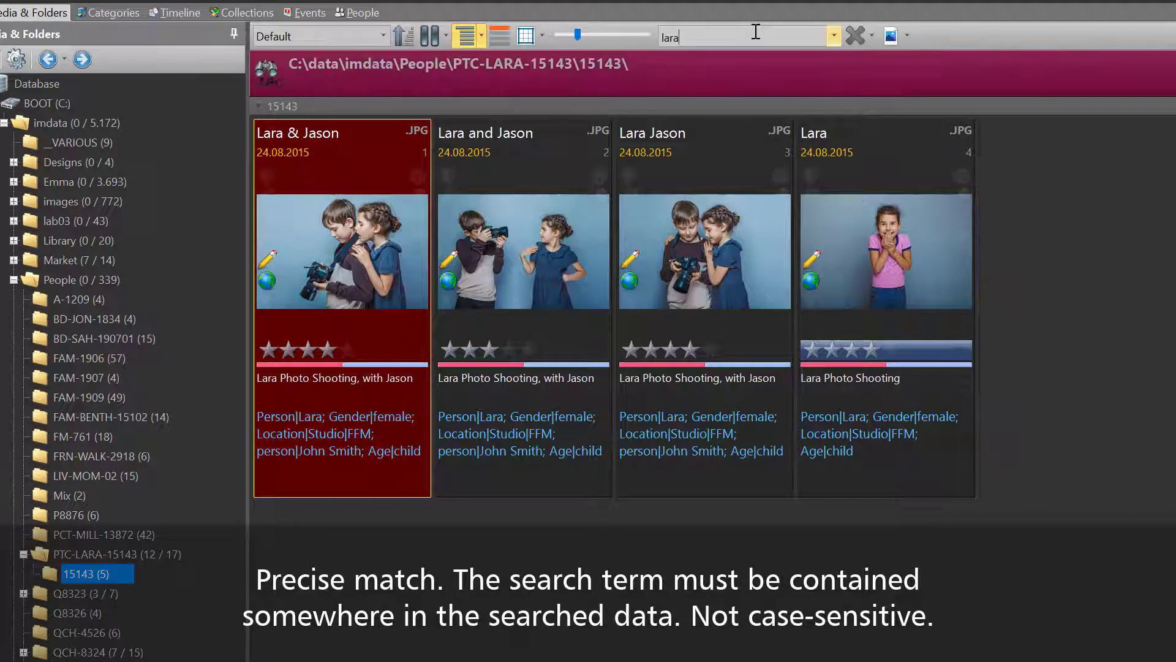
type("jason")
key("Return")
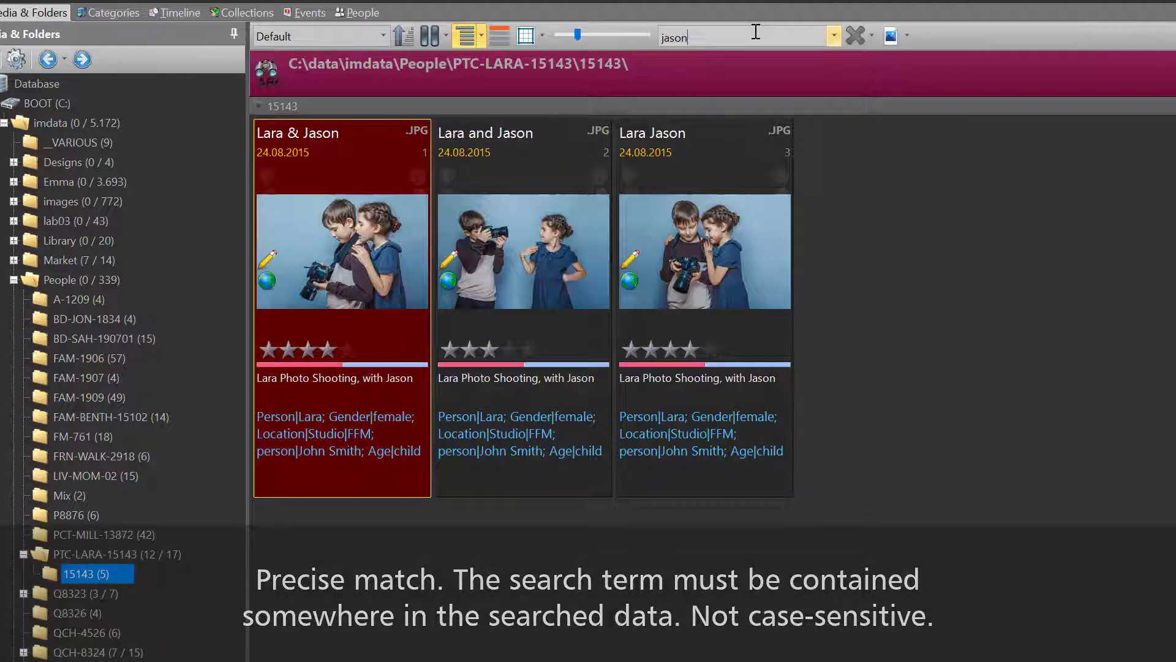
type("paul")
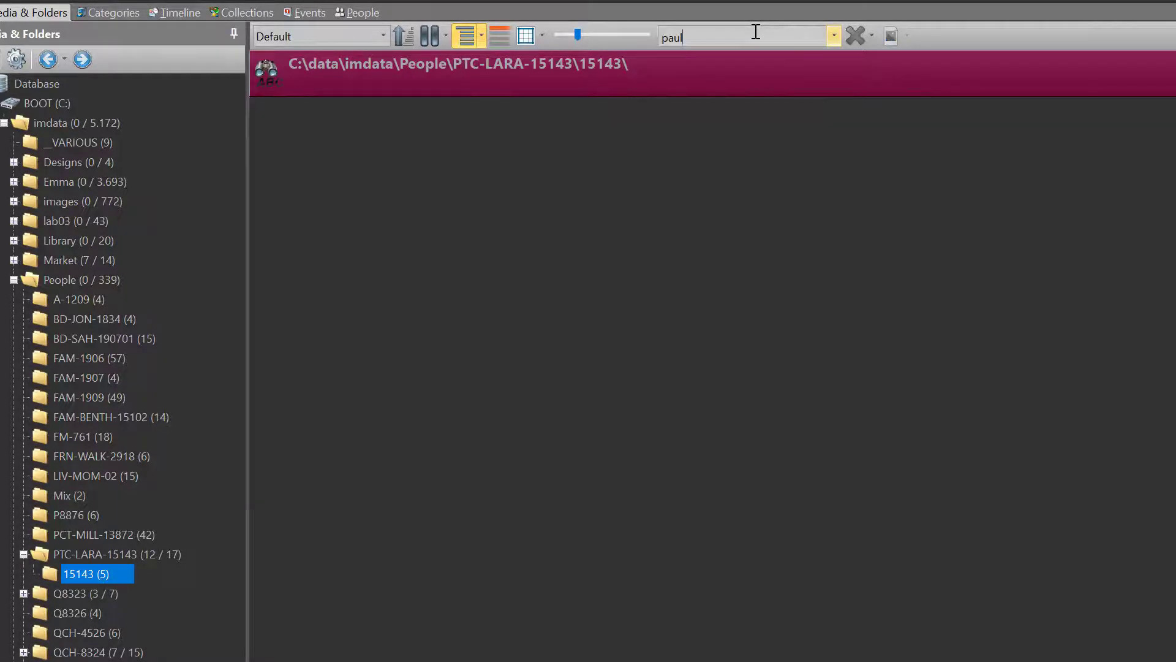
key("ctrl+a")
key("BackSpace")
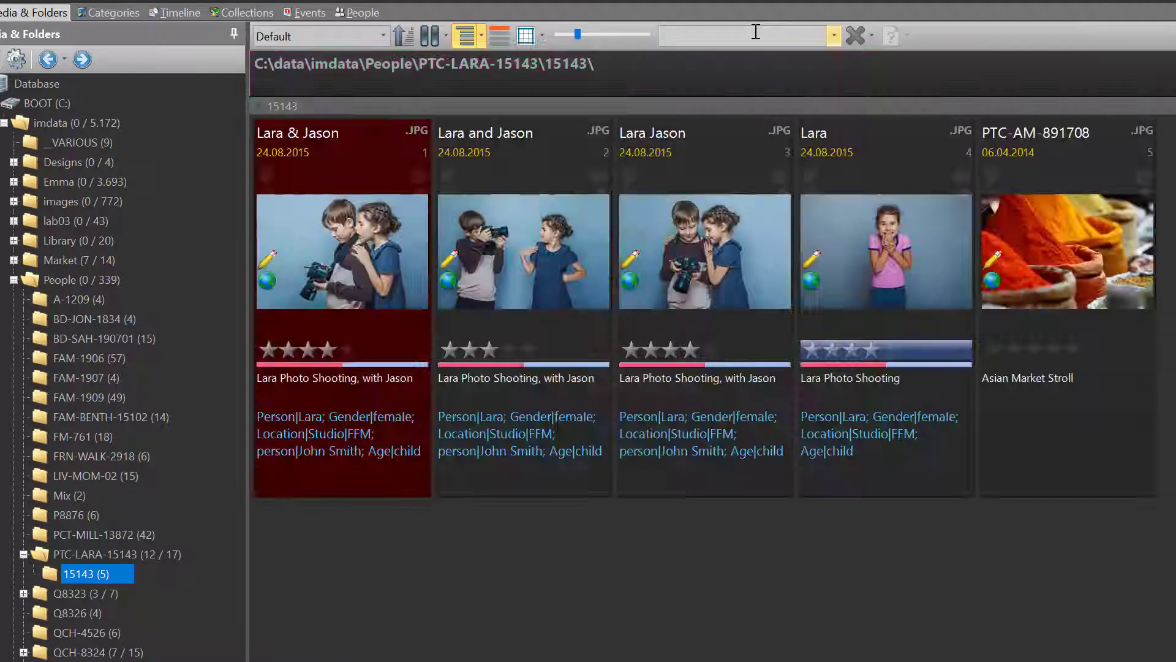
type("Lara")
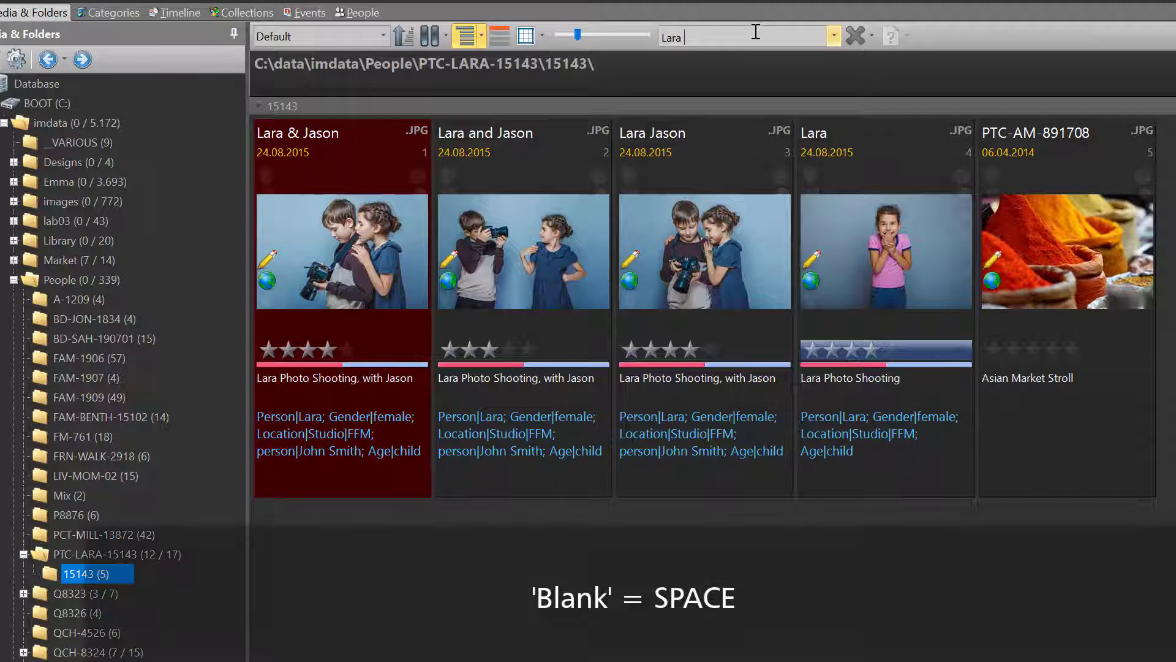
type(" Jason")
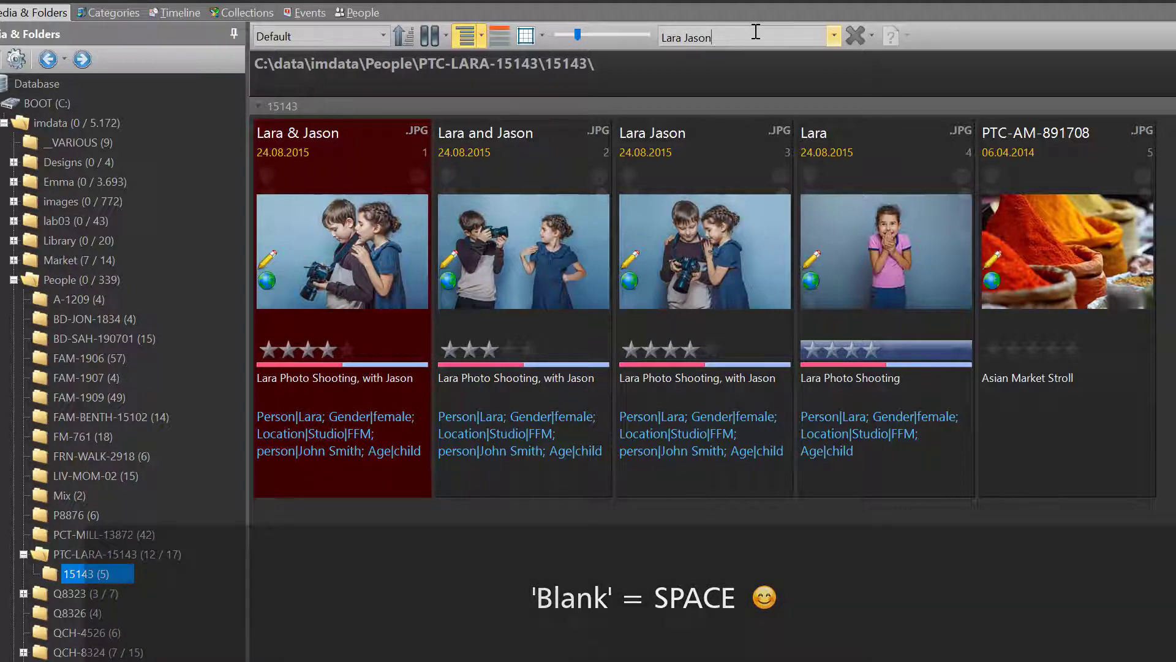
key("Return")
left_click(756, 31)
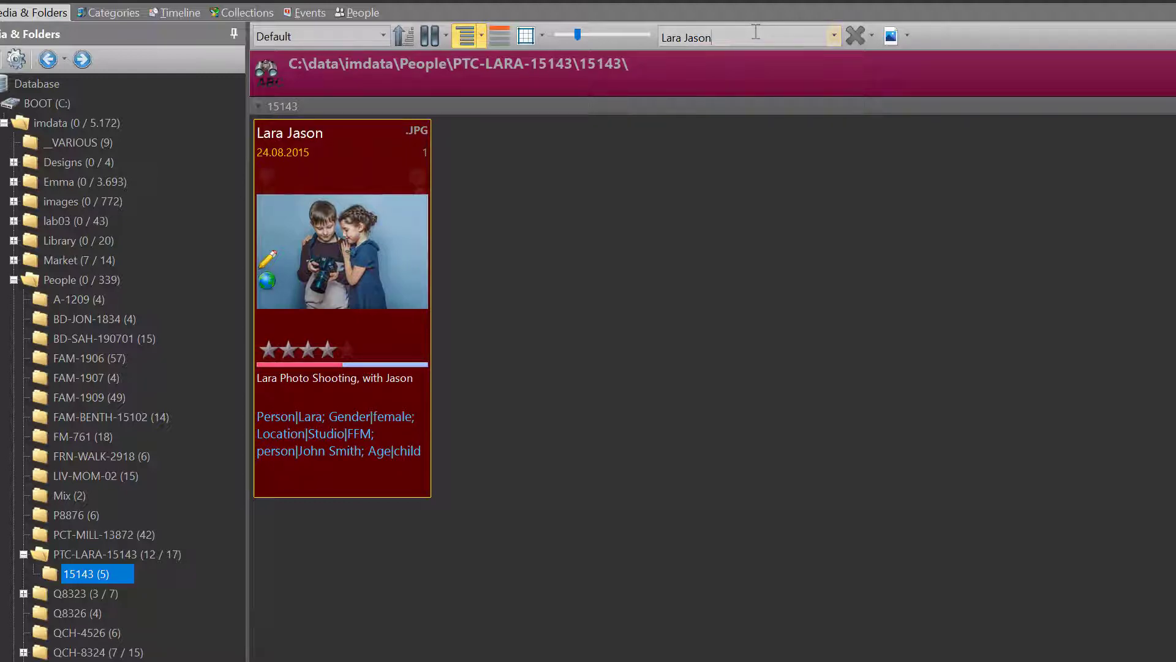
Step: Clear the filter and enable Advanced Search (AND, OR, NOT...) in the search options
left_click(856, 36)
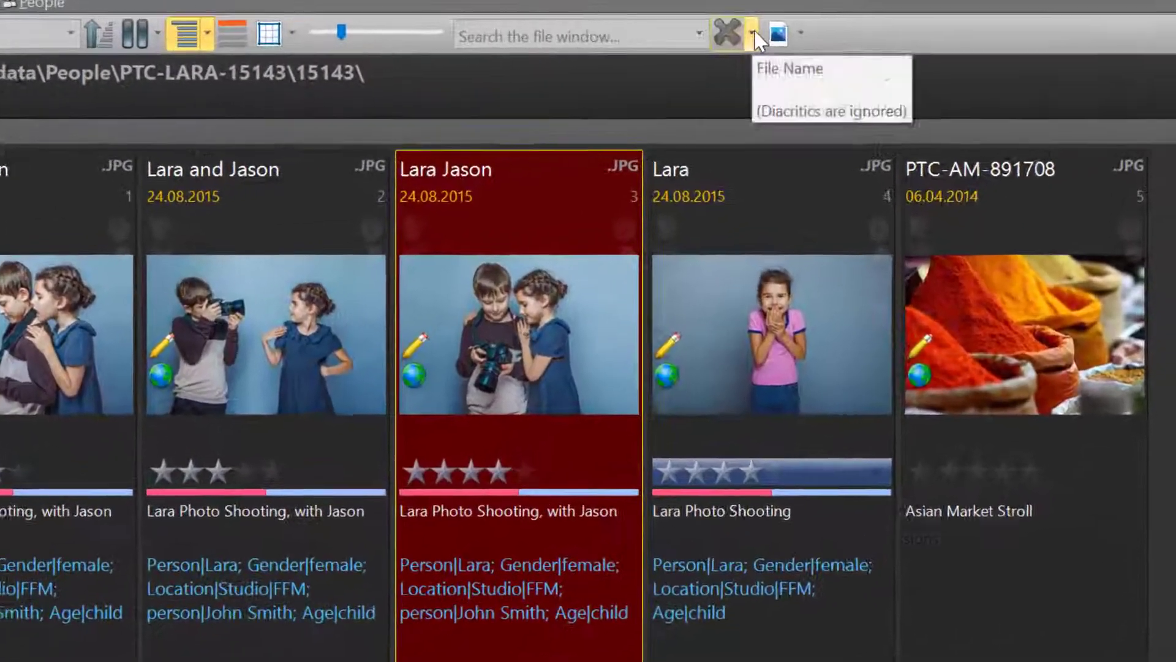
left_click(872, 35)
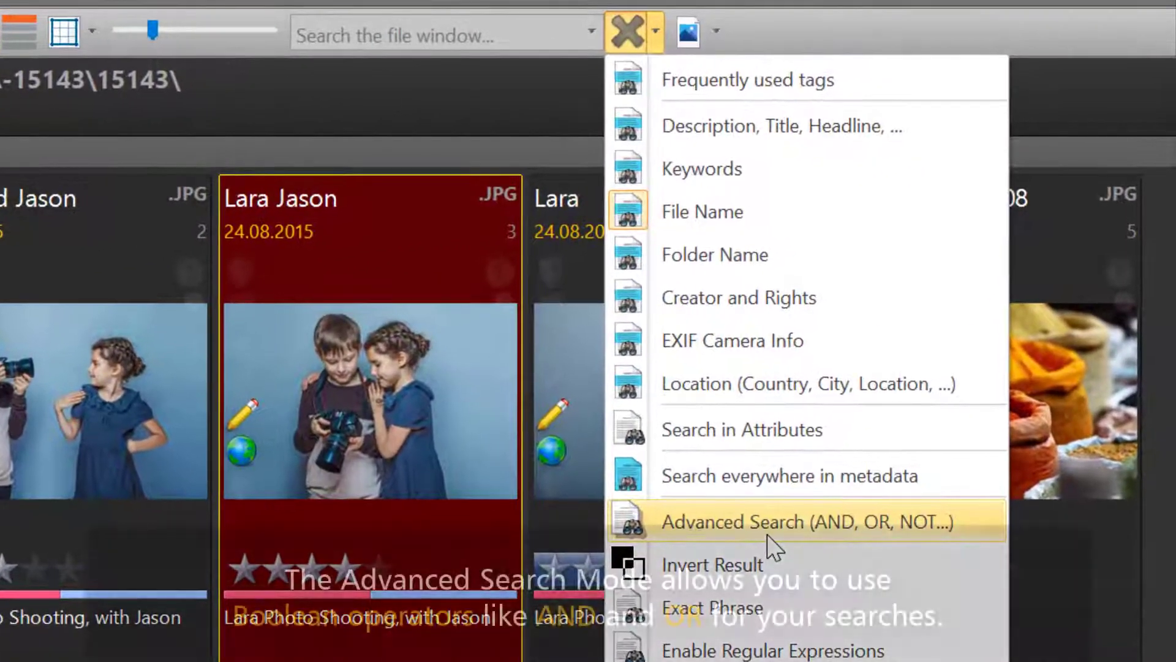
left_click(791, 493)
Step: Filter for 'Jason AND Lara', change it to 'Jason OR Lara', then clear the filter
left_click(416, 36)
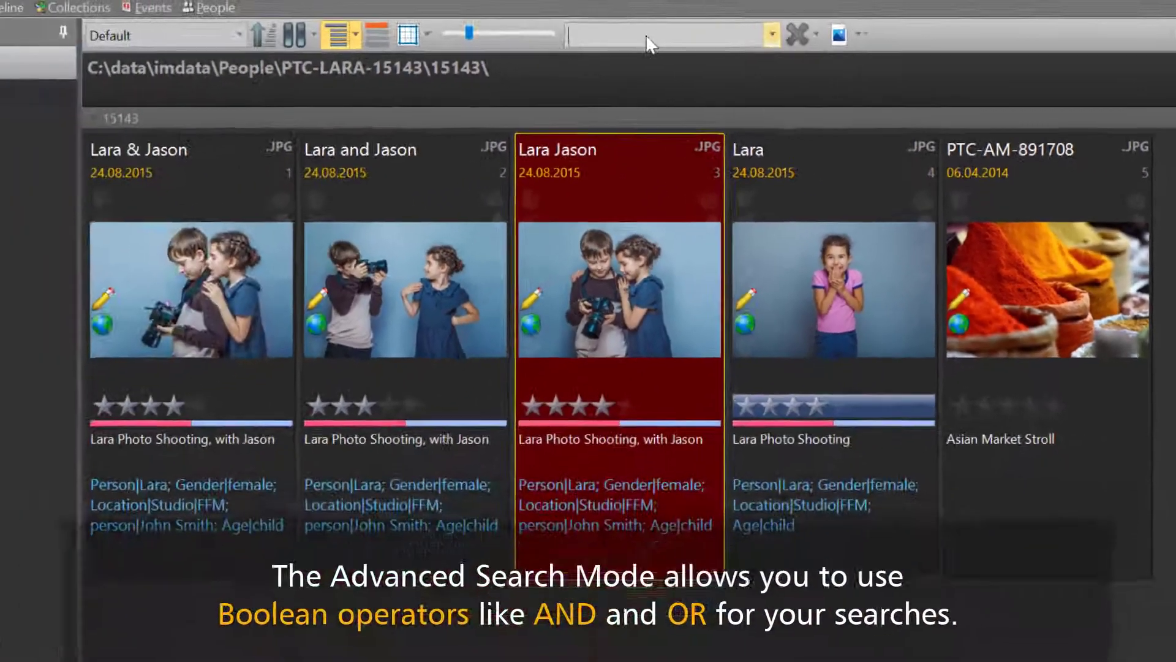
type("Ja")
type("s")
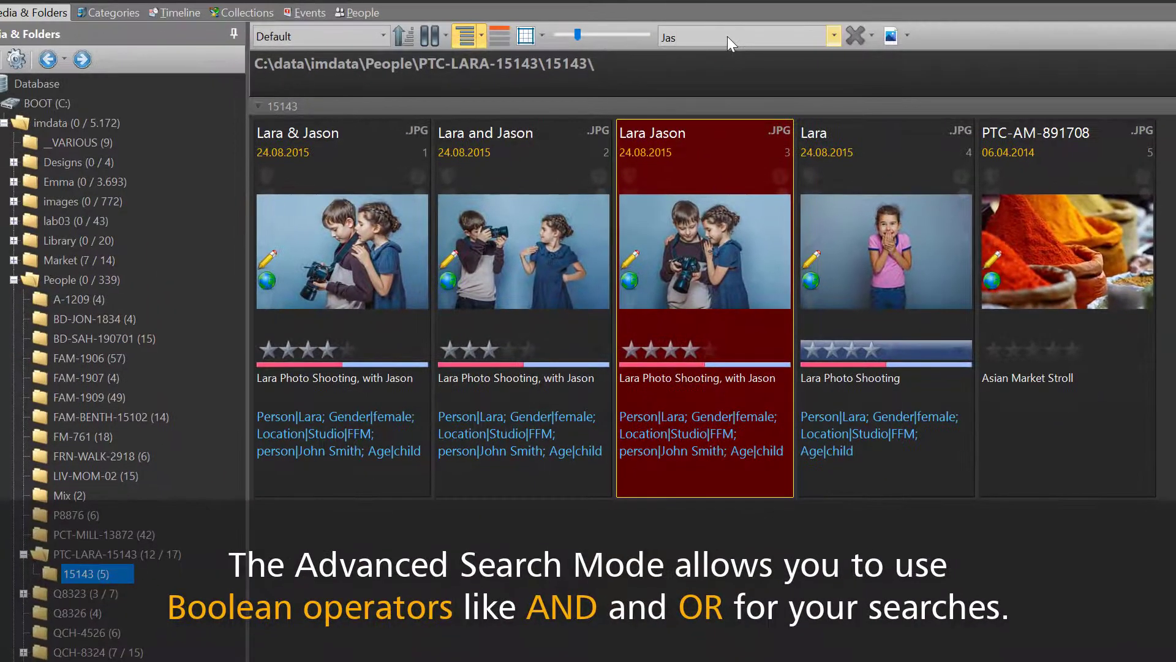
type("on AND Lara")
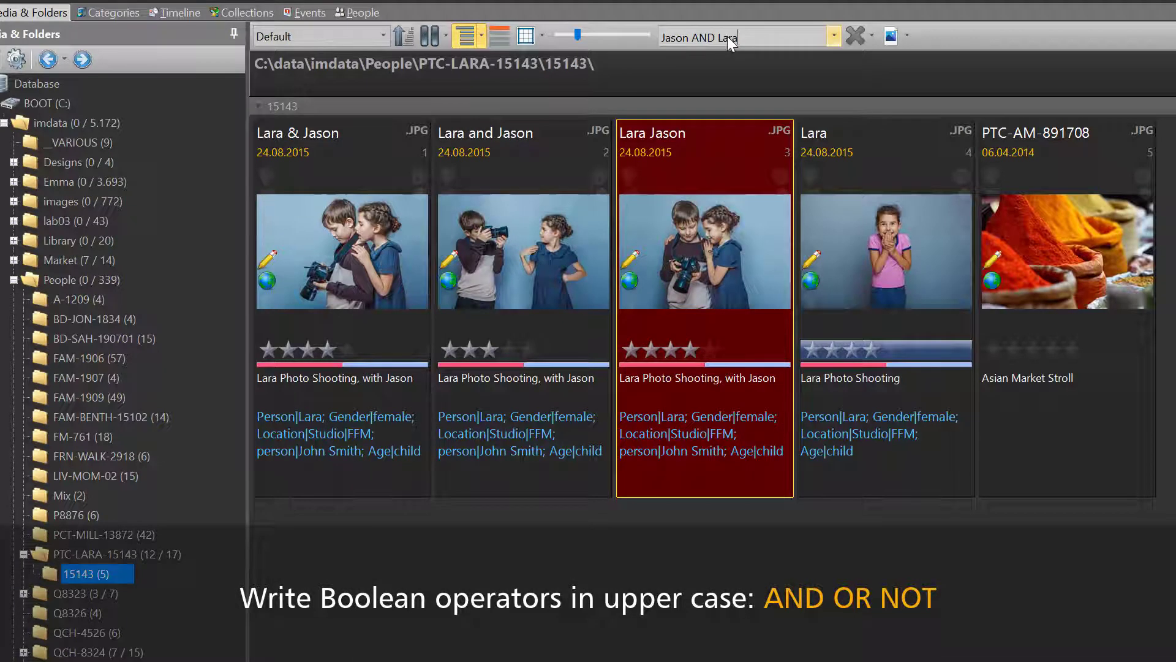
key("Return")
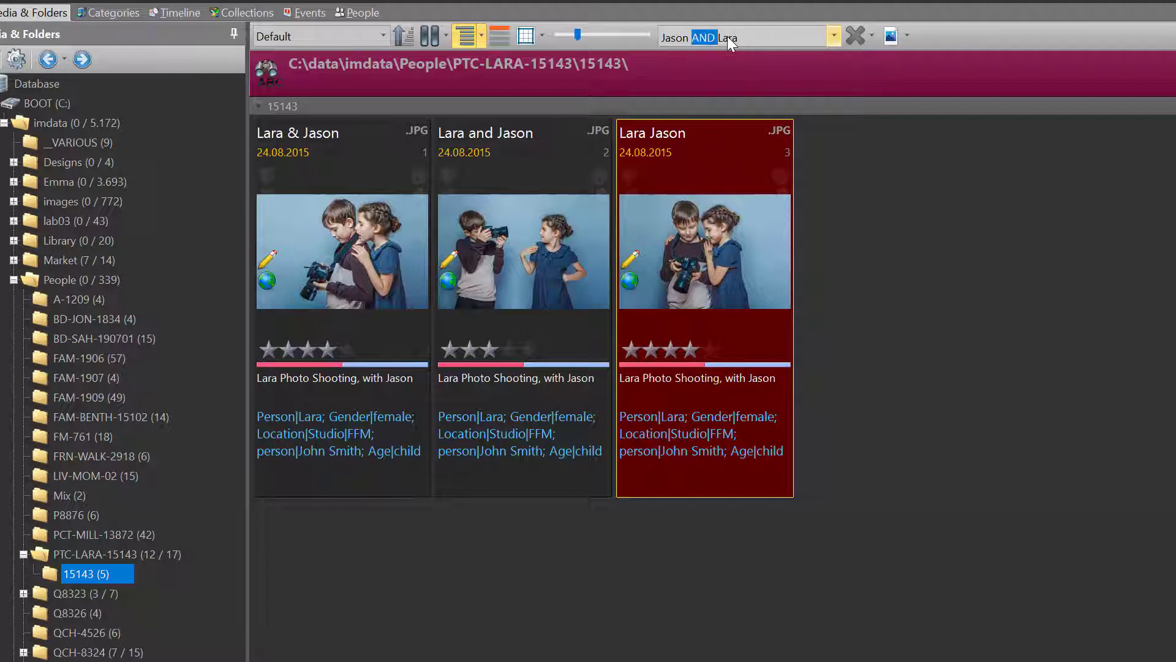
type("OR")
key("Return")
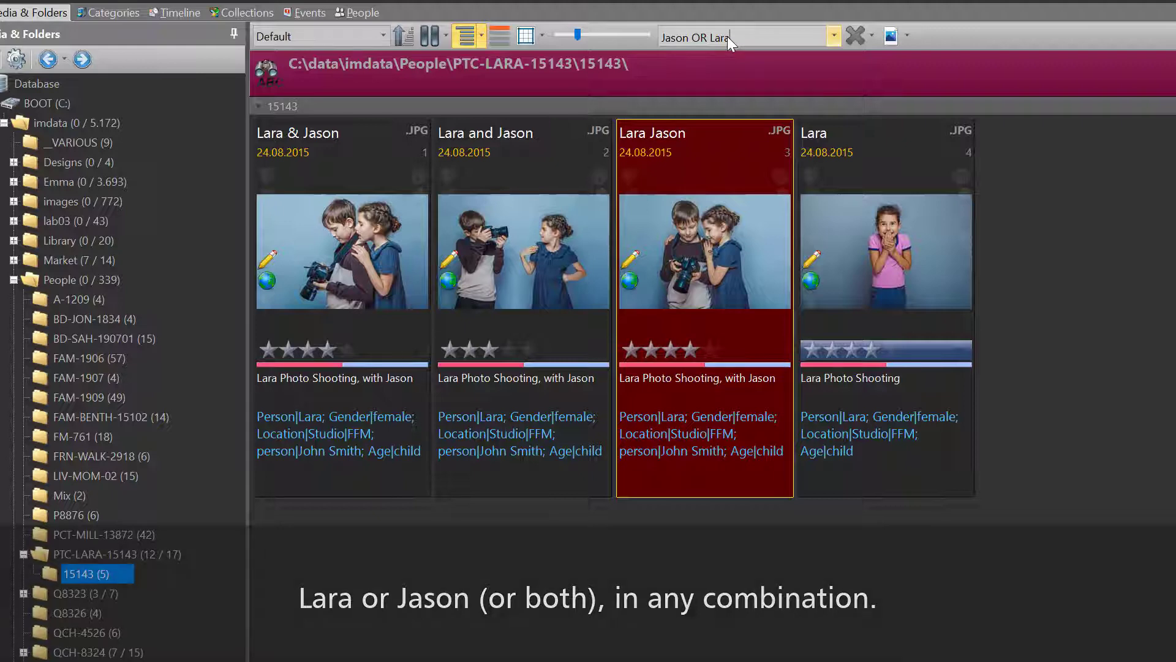
key("Escape")
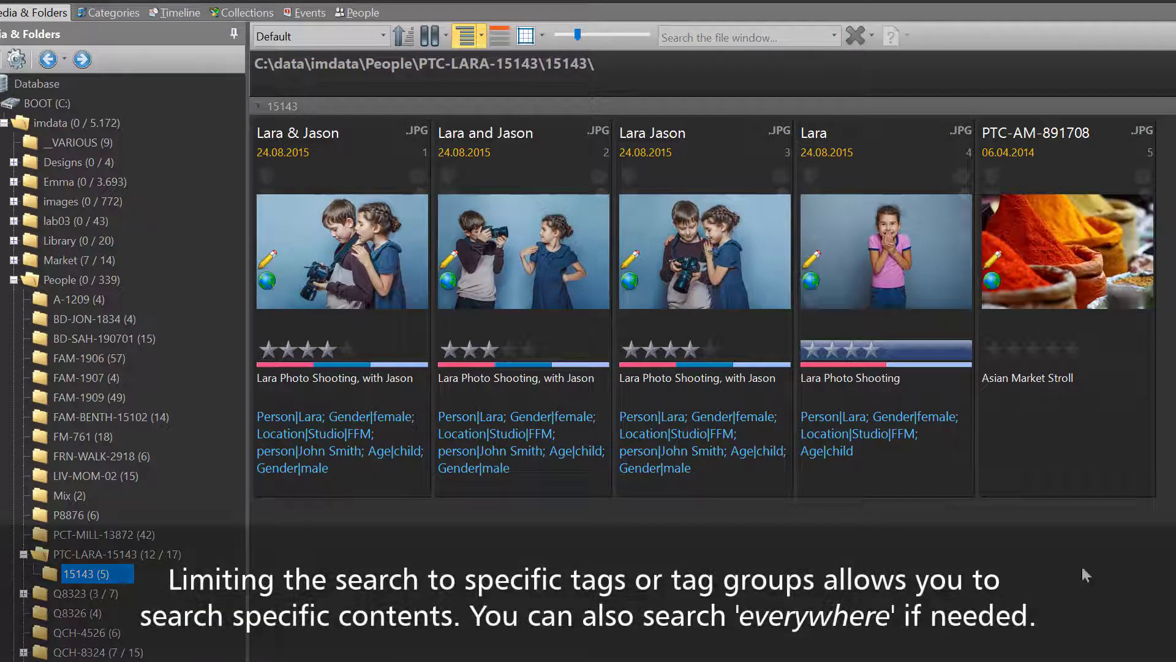
Step: Search Description, Title, Headline for 'market' to isolate Asian Market Stroll, then clear it
left_click(873, 35)
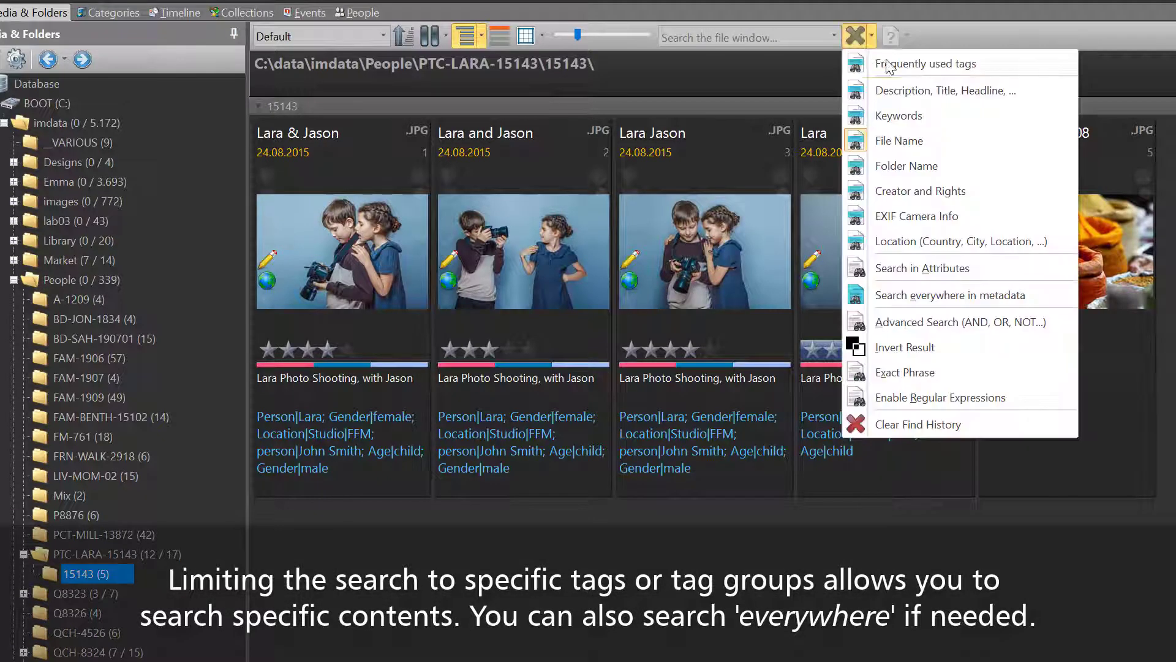
left_click(927, 100)
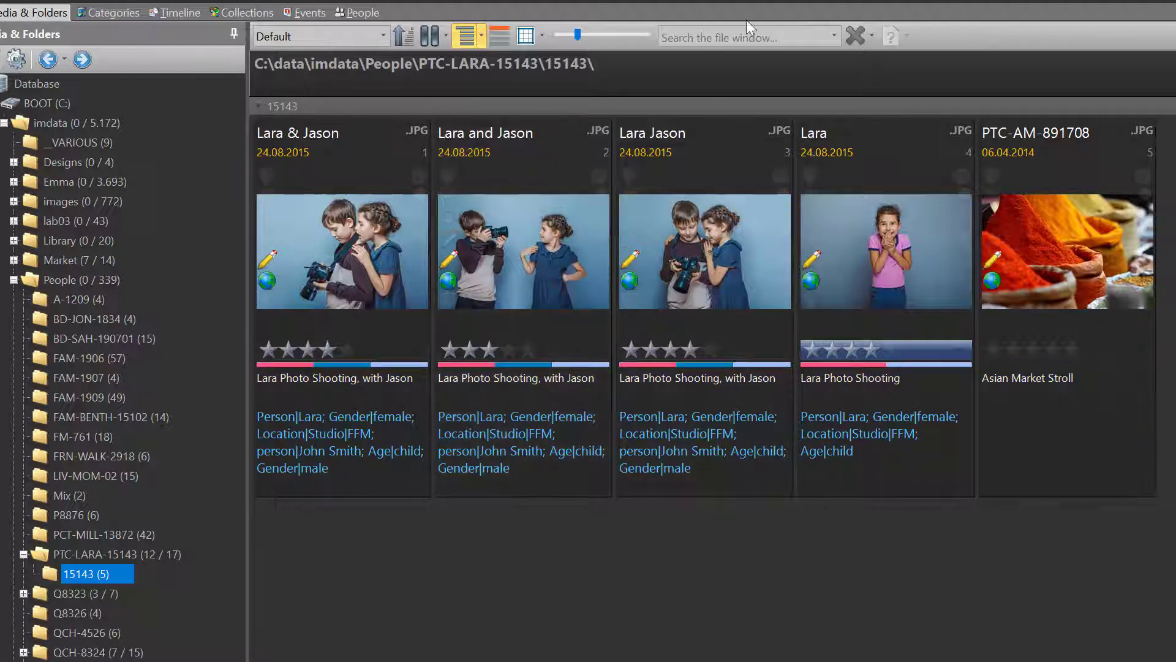
left_click(720, 42)
type("ma")
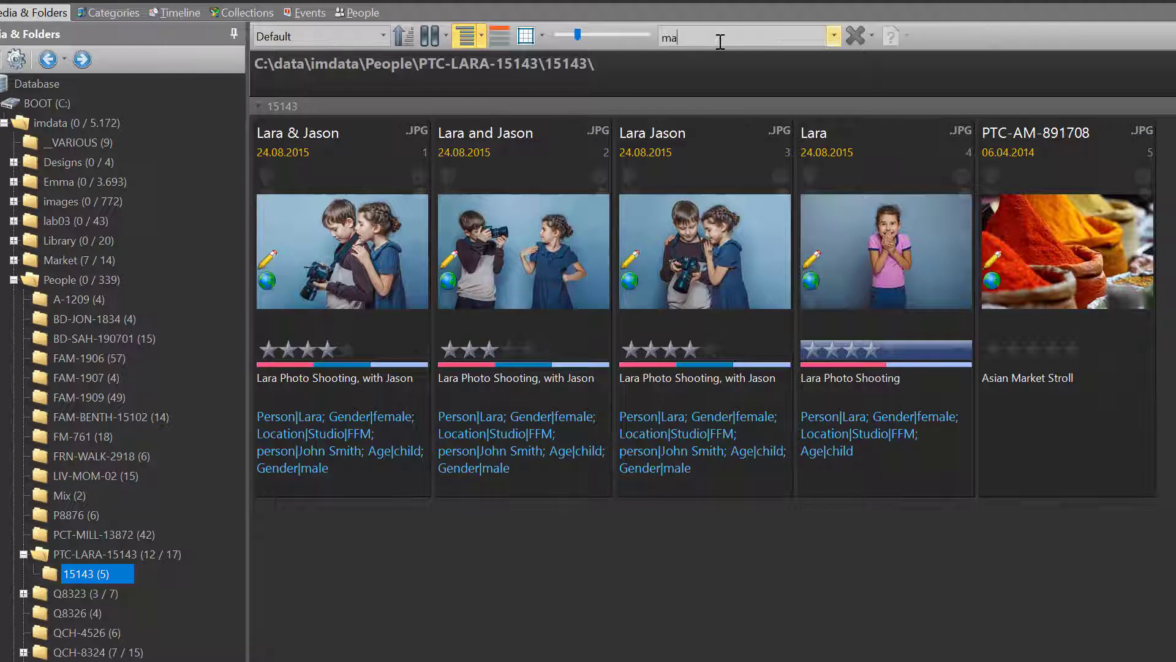
type("rket")
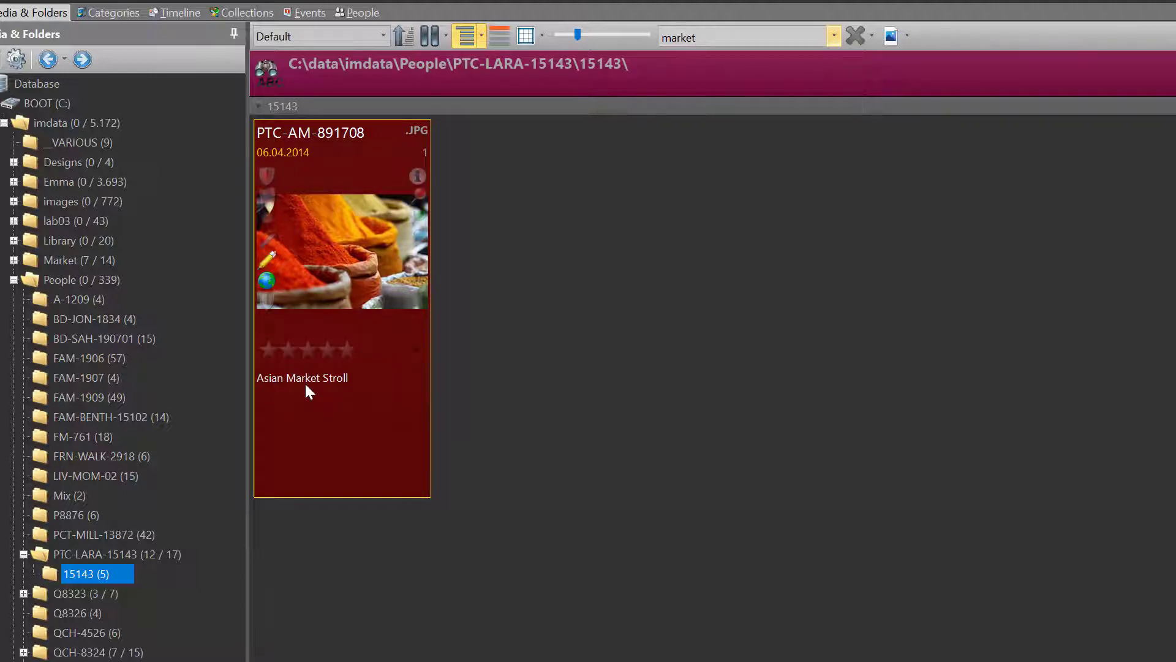
key("Escape")
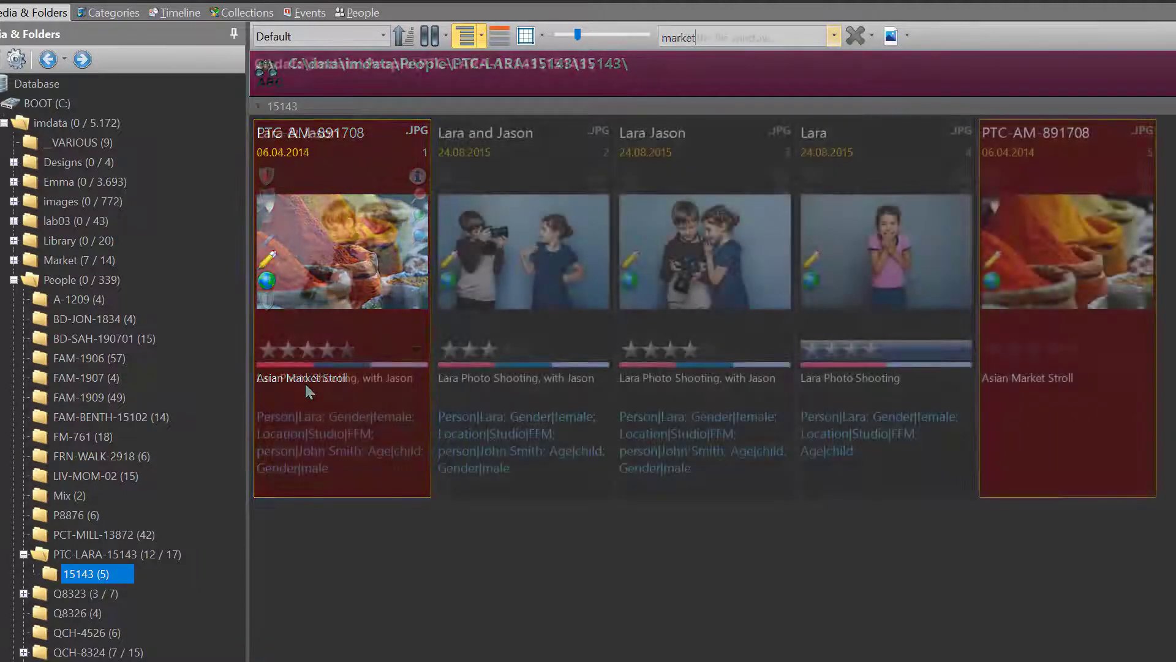
Step: Restrict the search scope back to File Name and bring up the search bar help page
left_click(871, 36)
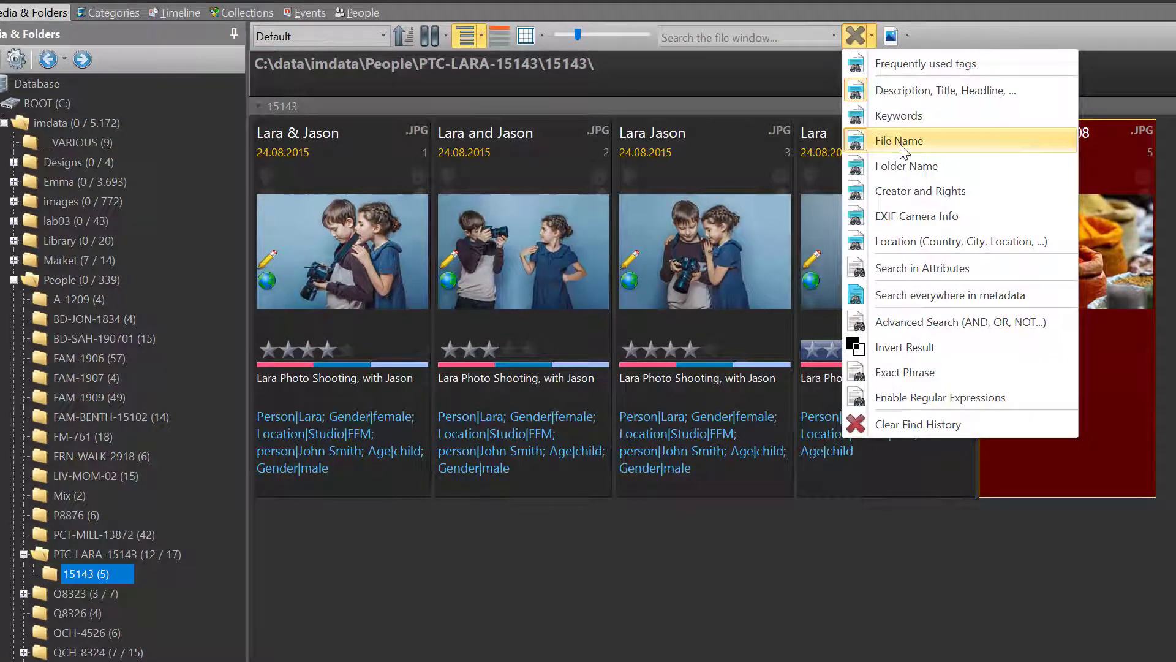
left_click(739, 38)
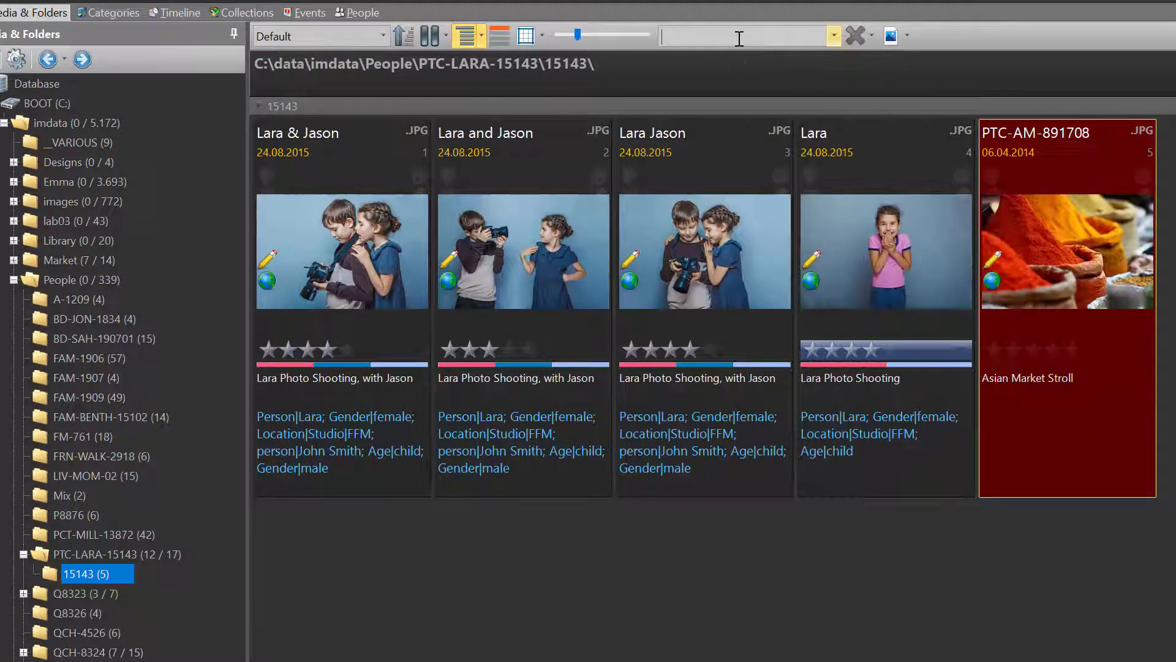
key("F1")
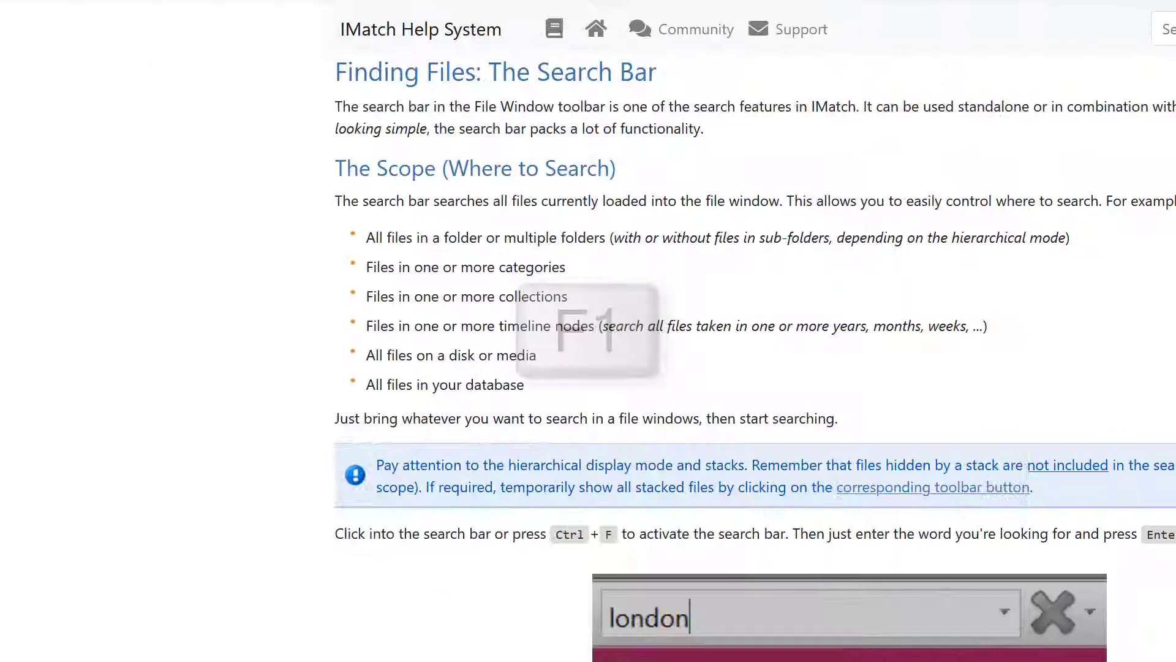
Step: Scroll down the search bar help page through the Tag Sets and Options sections
scroll(755, 356, "down", 20)
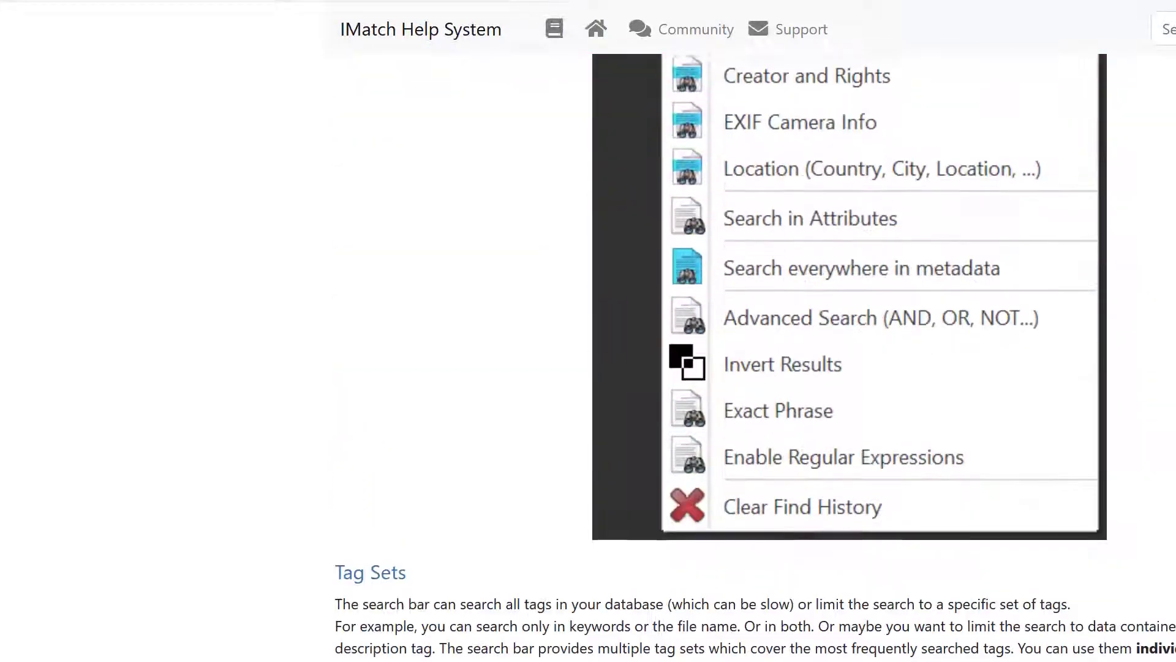
scroll(755, 355, "down", 20)
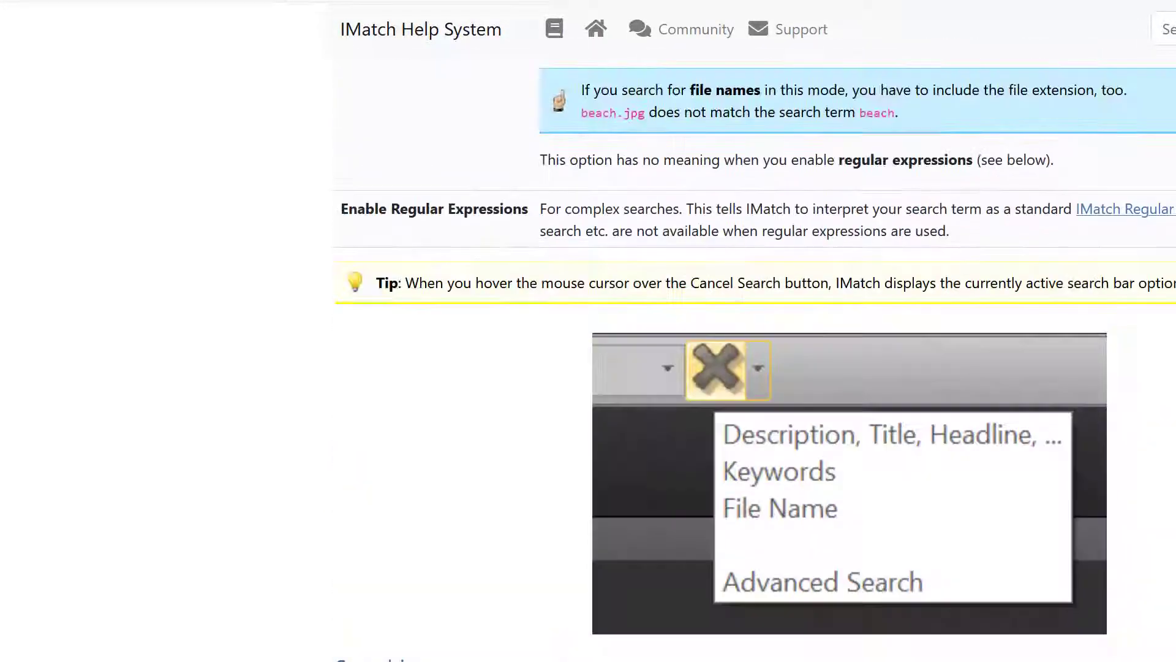